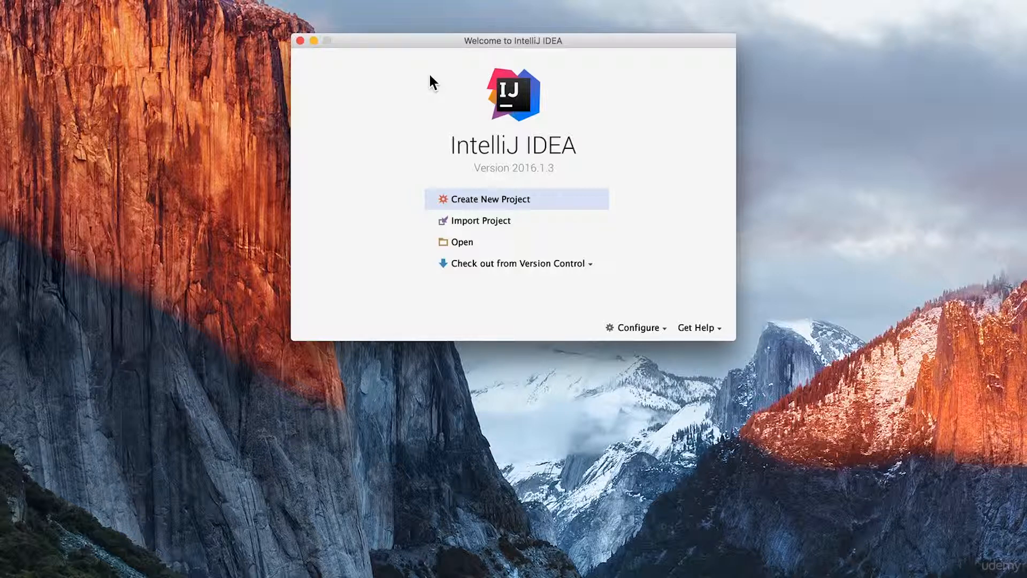
Open the plugin manager and search the JetBrains plugins for "python".
{"action": "left_click", "coordinate": [645, 333]}
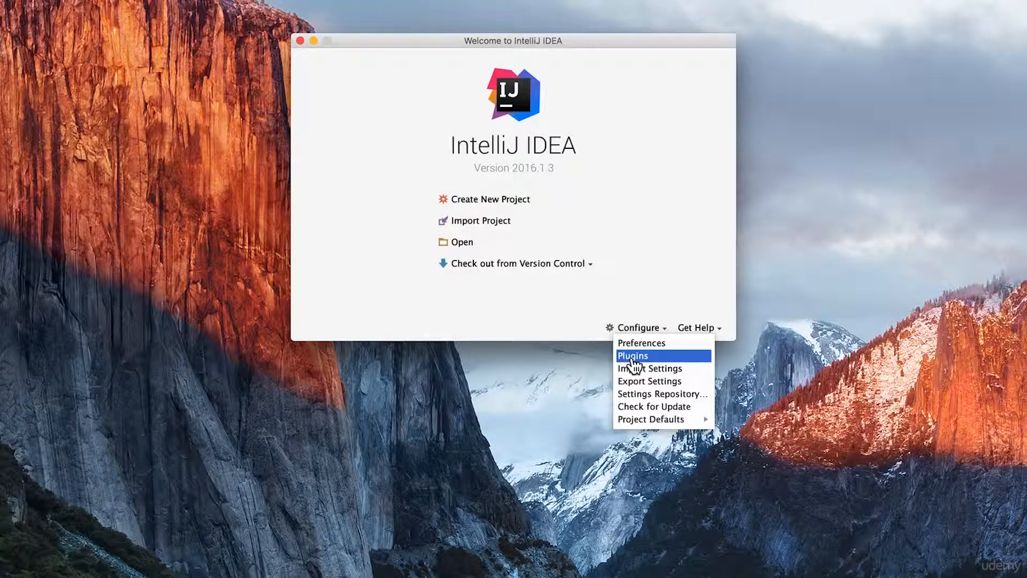
{"action": "left_click", "coordinate": [632, 356]}
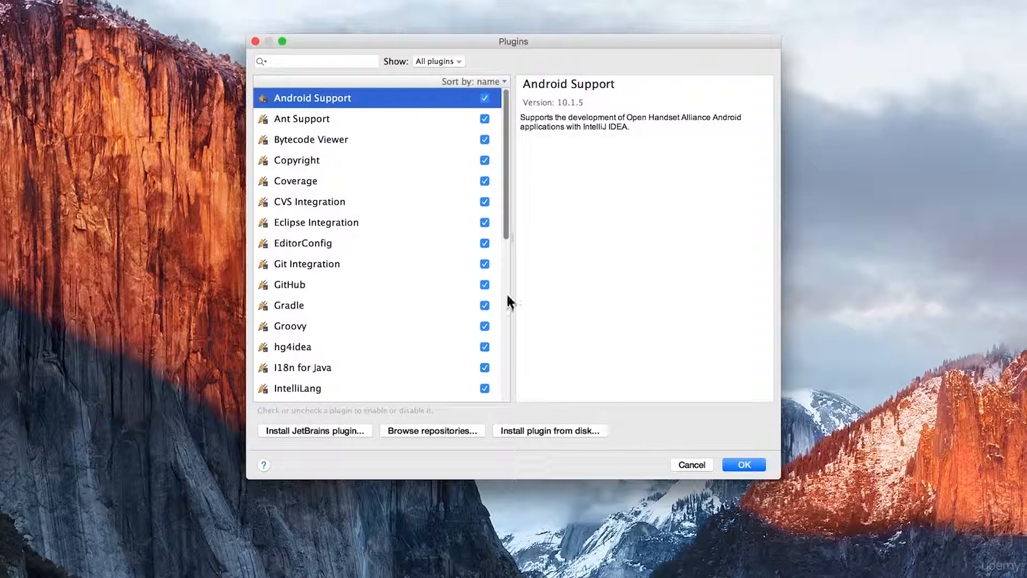
{"action": "left_click", "coordinate": [301, 61]}
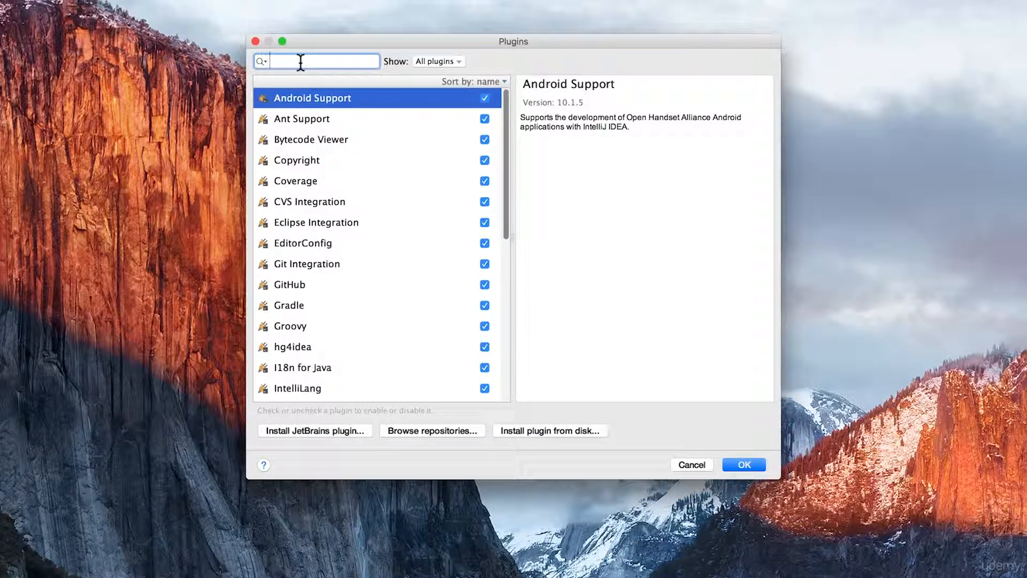
{"action": "type", "text": "python"}
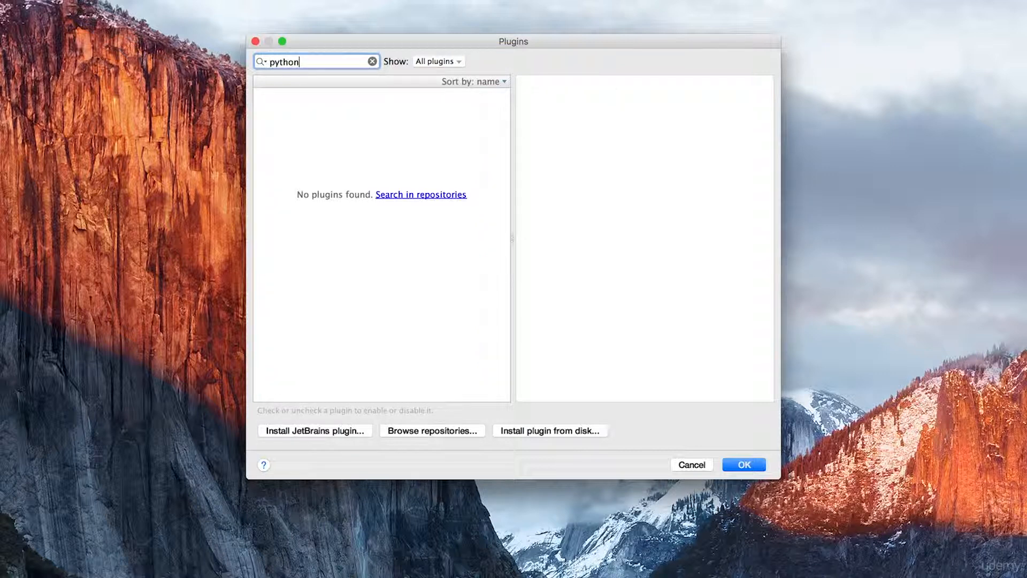
{"action": "left_click", "coordinate": [314, 431]}
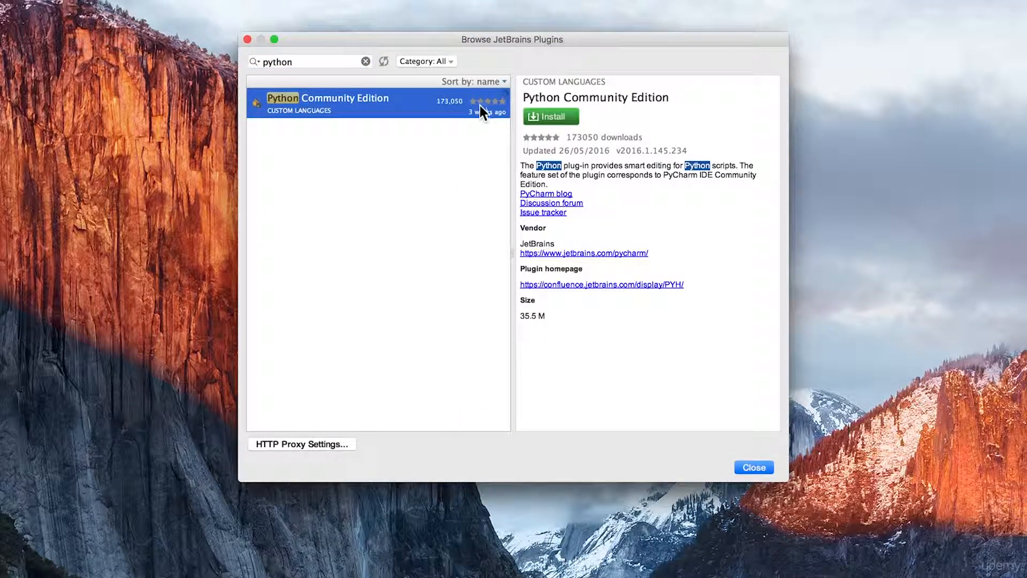
Install the Python Community Edition plugin and restart the IDE to activate it.
{"action": "left_click", "coordinate": [556, 117]}
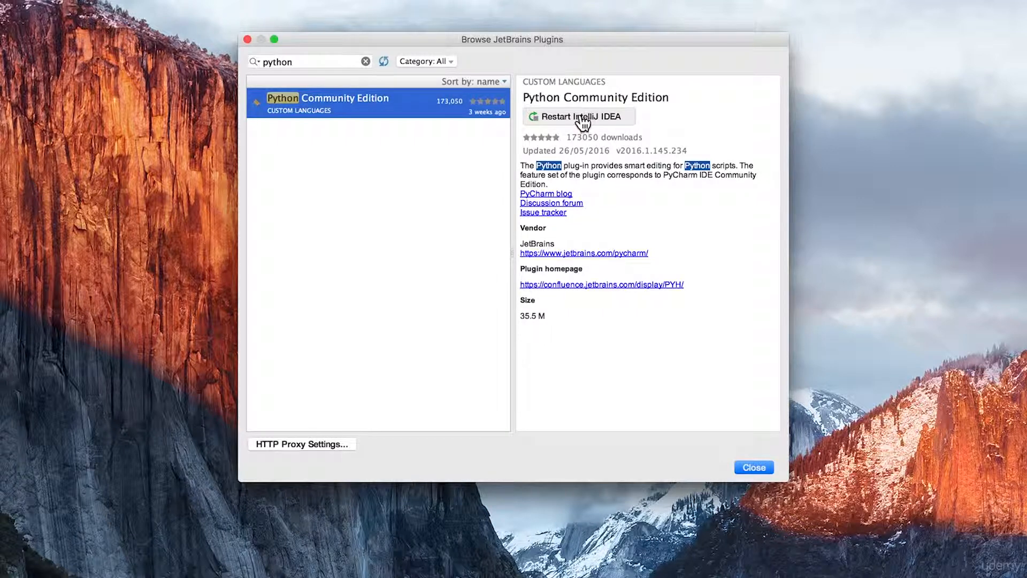
{"action": "left_click", "coordinate": [581, 117]}
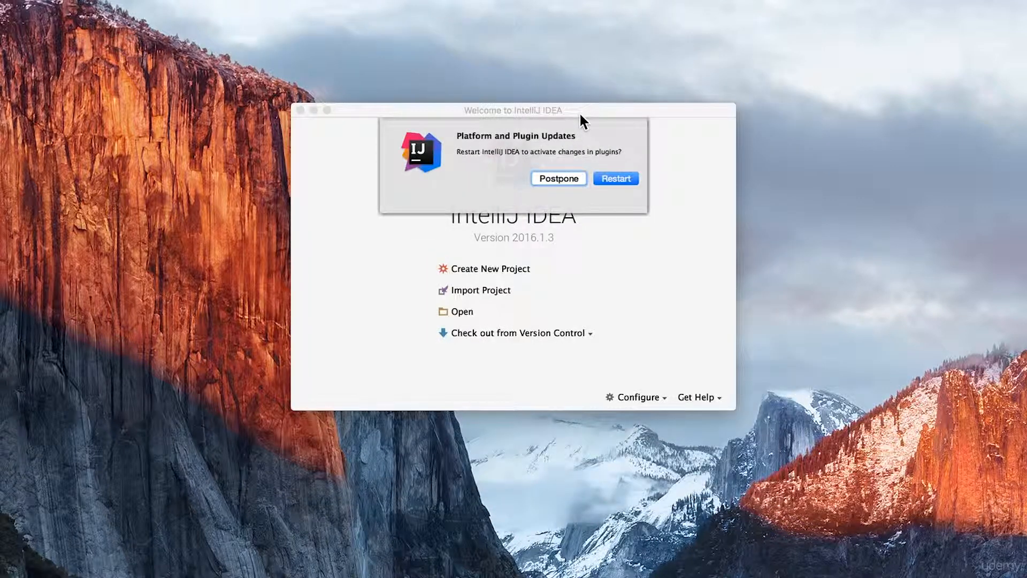
{"action": "left_click", "coordinate": [616, 178]}
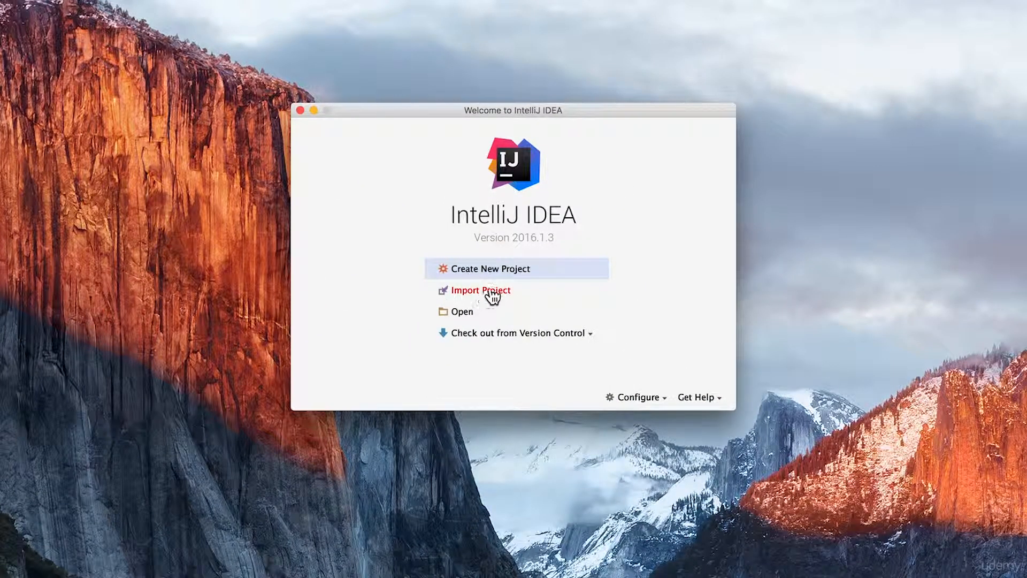
Start a new Python project and begin adding a local interpreter as its project SDK.
{"action": "left_click", "coordinate": [519, 270]}
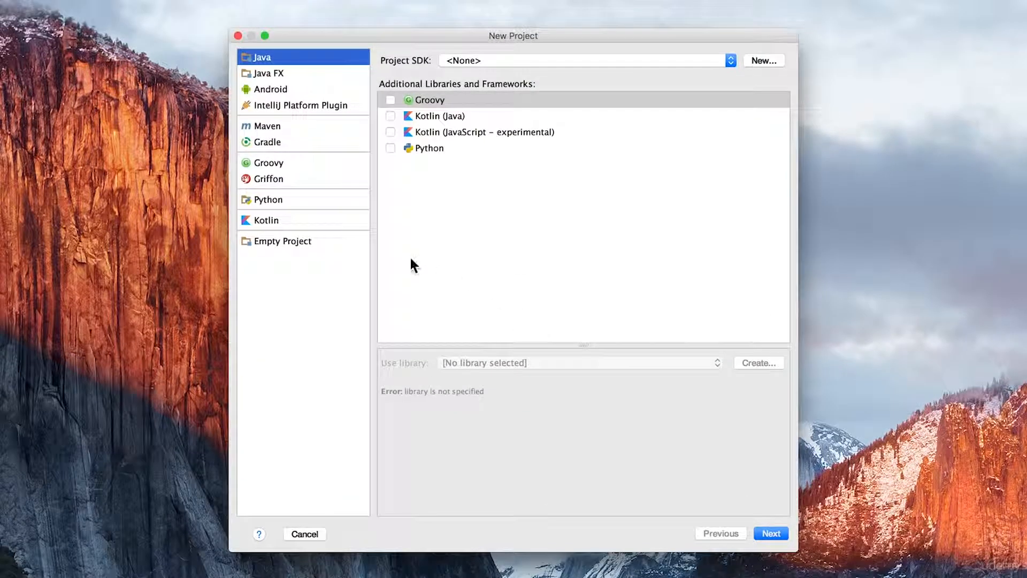
{"action": "left_click", "coordinate": [264, 200]}
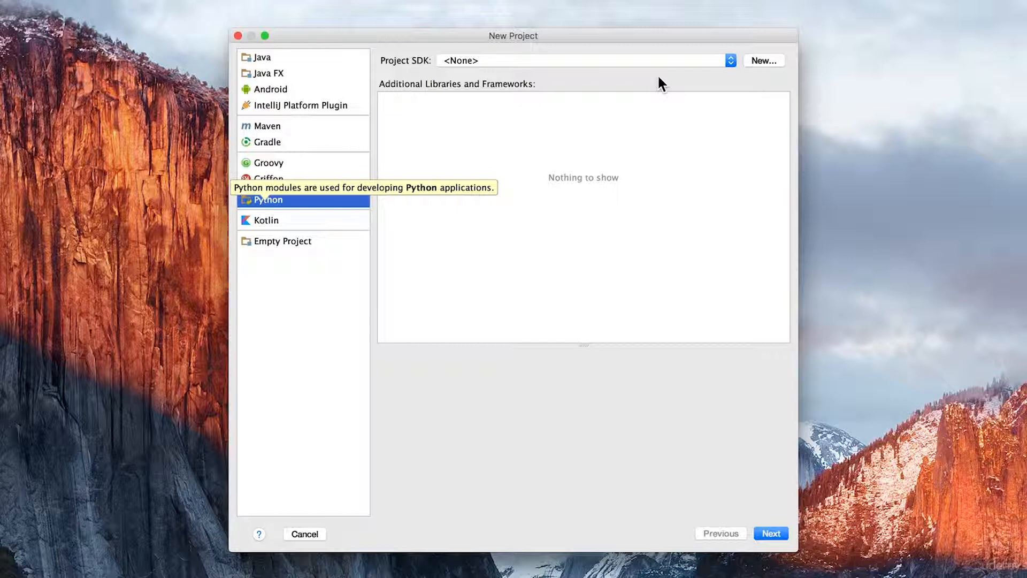
{"action": "left_click", "coordinate": [762, 67]}
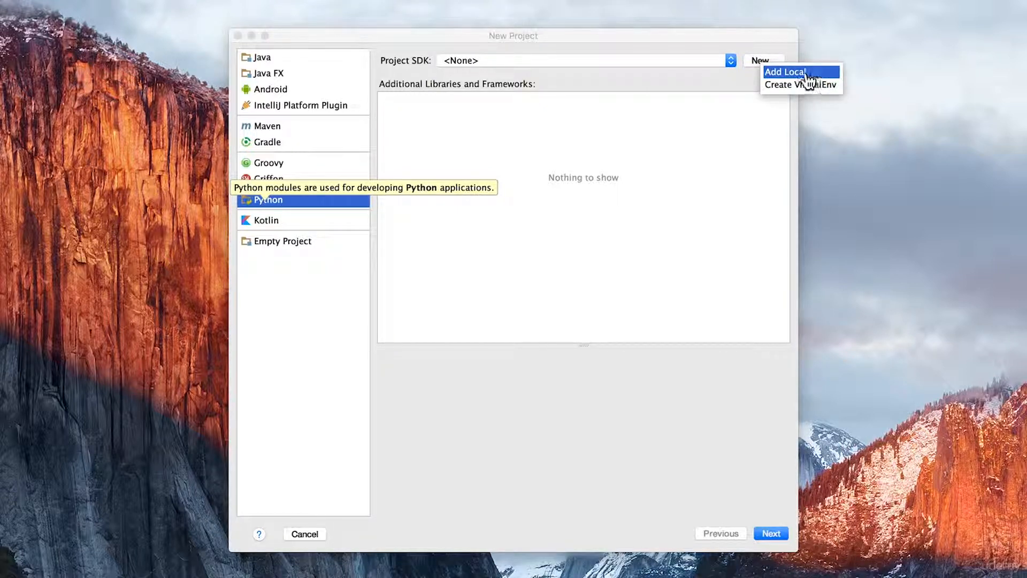
{"action": "left_click", "coordinate": [805, 75]}
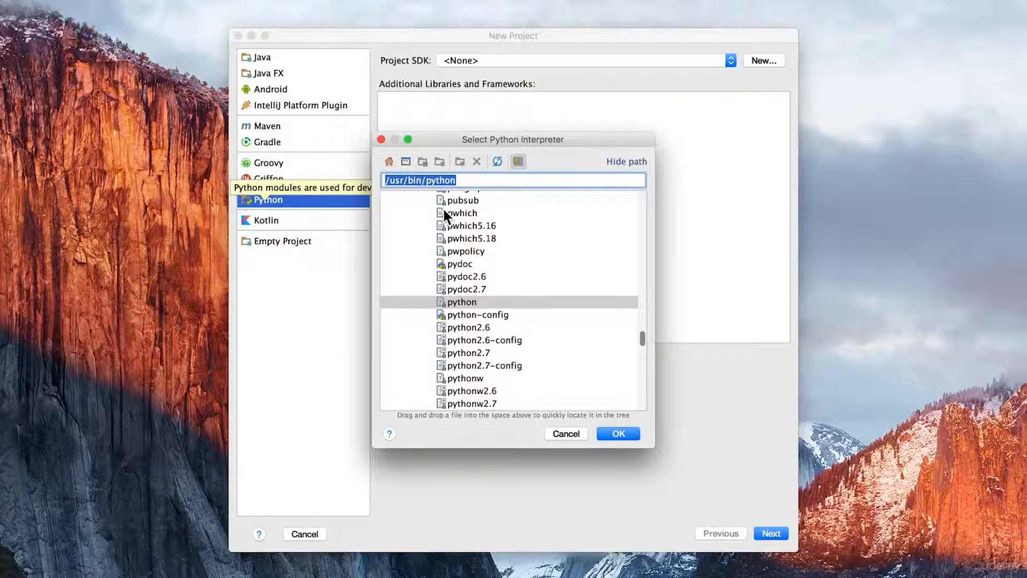
Browse the interpreter file tree to the Volumes folder and expand its Studio volume.
{"action": "scroll", "coordinate": [444, 210], "scroll_direction": "up", "scroll_amount": 2}
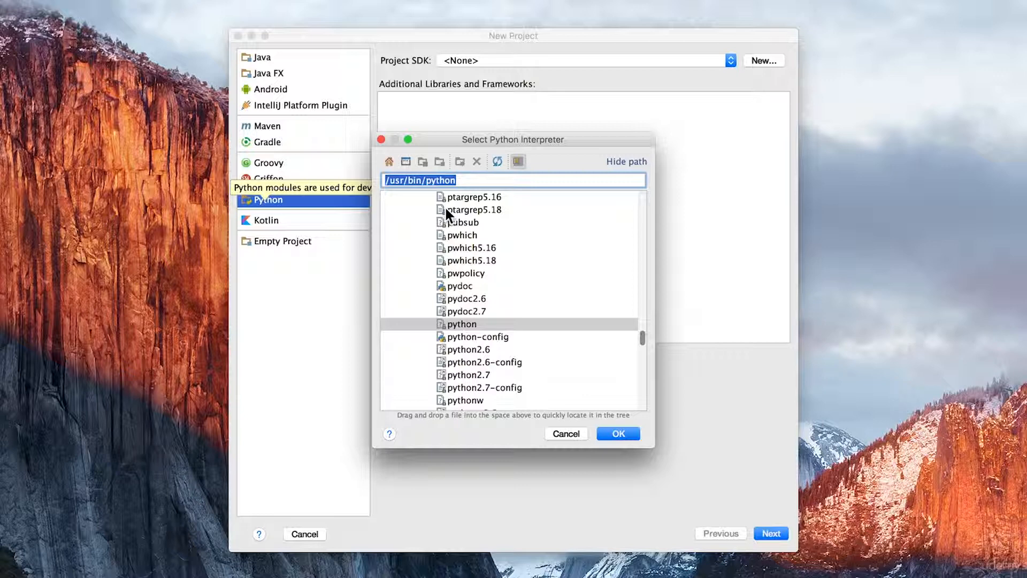
{"action": "left_click", "coordinate": [388, 162]}
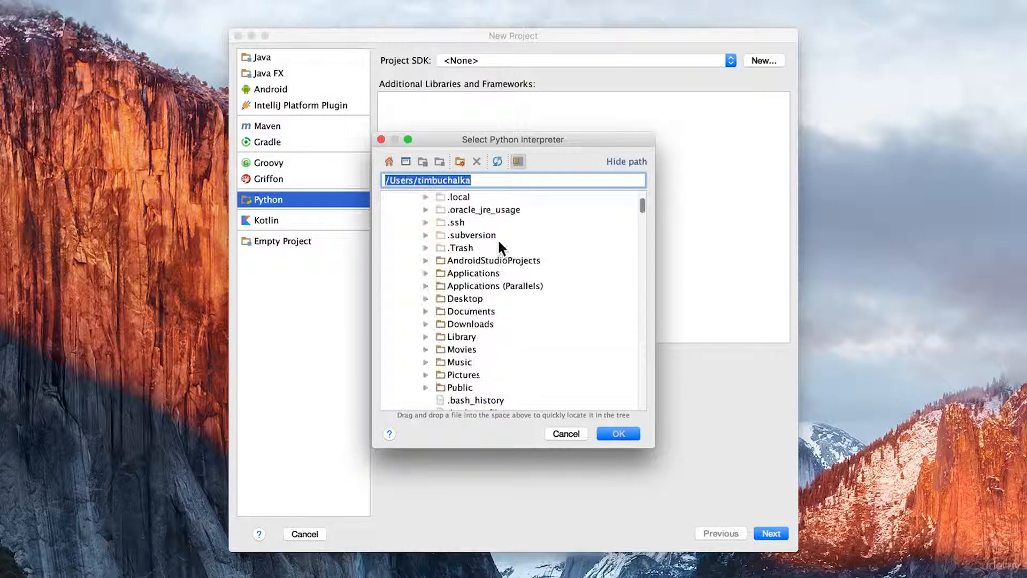
{"action": "scroll", "coordinate": [467, 313], "scroll_direction": "down", "scroll_amount": 15}
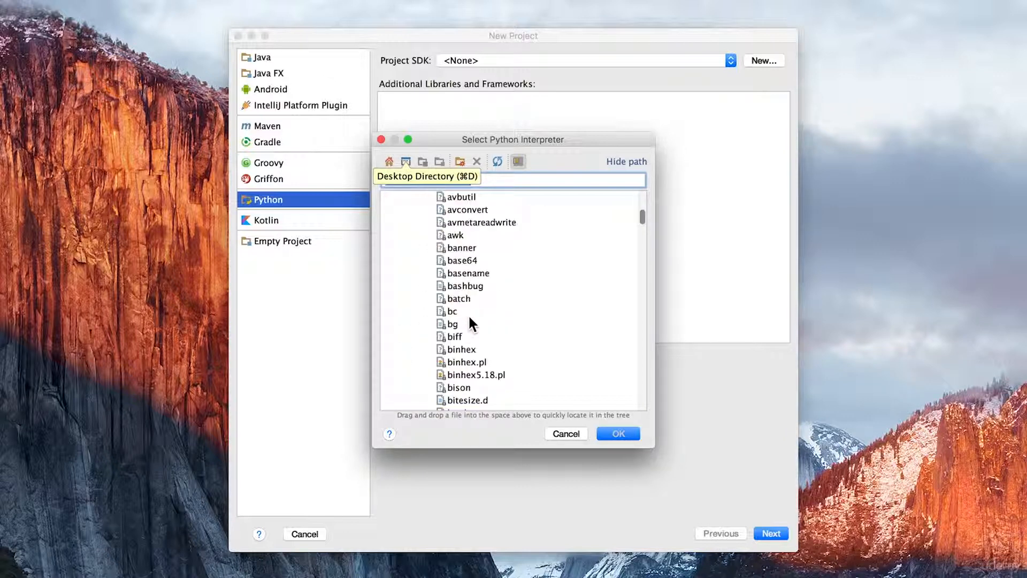
{"action": "left_click_drag", "start_coordinate": [637, 220], "coordinate": [653, 413]}
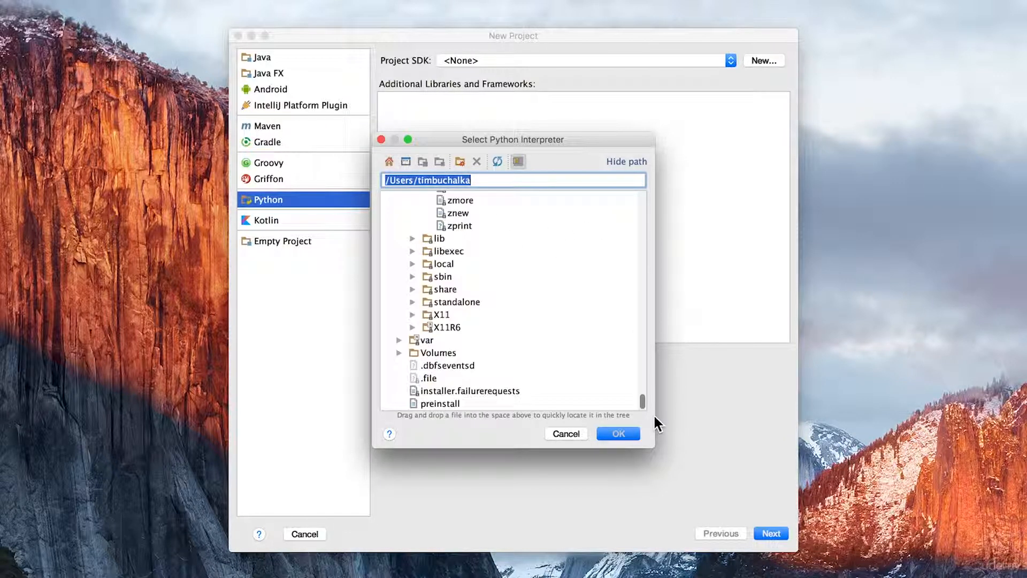
{"action": "left_click", "coordinate": [398, 353]}
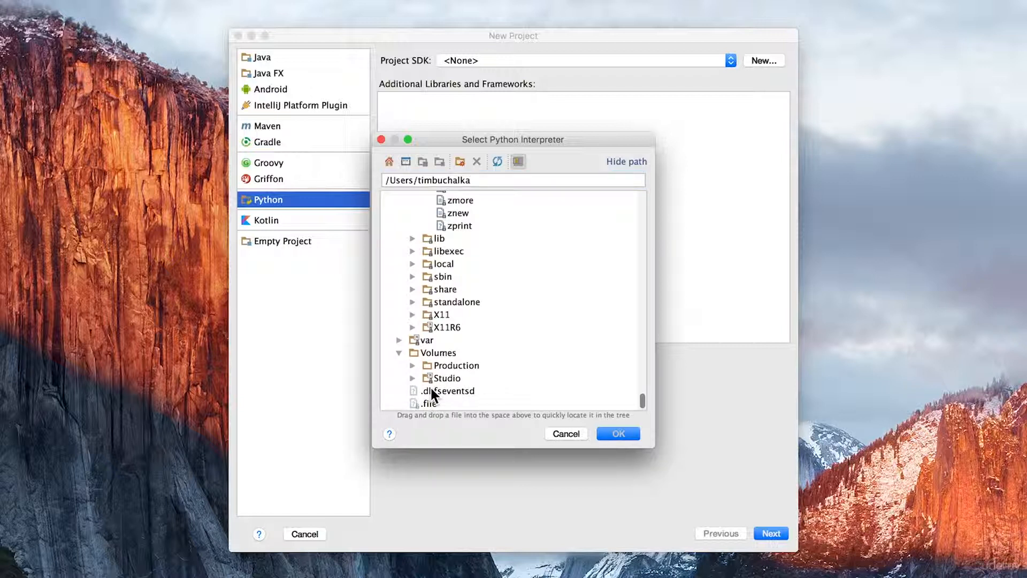
{"action": "left_click", "coordinate": [413, 378]}
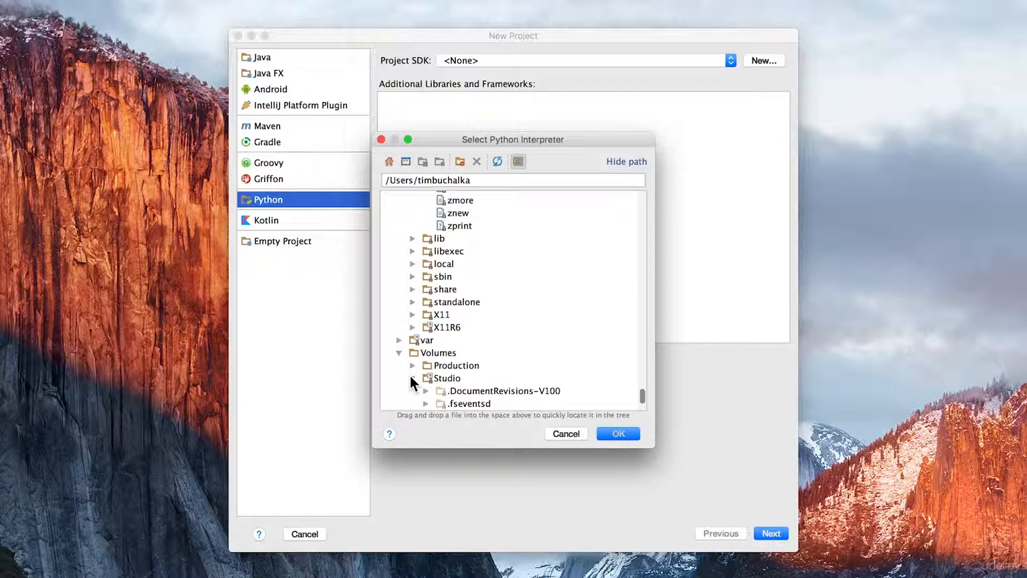
{"action": "left_click", "coordinate": [457, 378]}
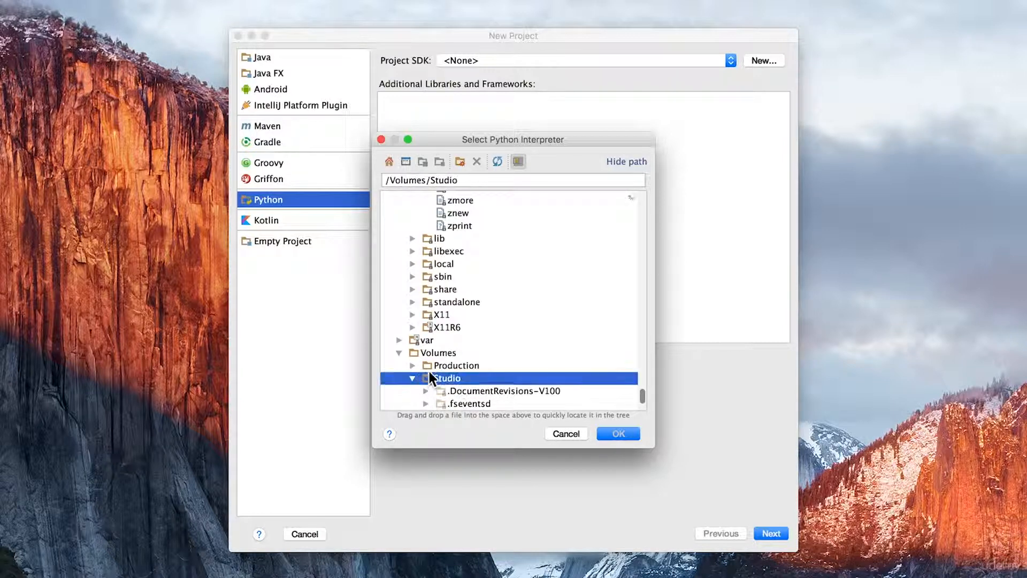
{"action": "scroll", "coordinate": [428, 369], "scroll_direction": "down", "scroll_amount": 5}
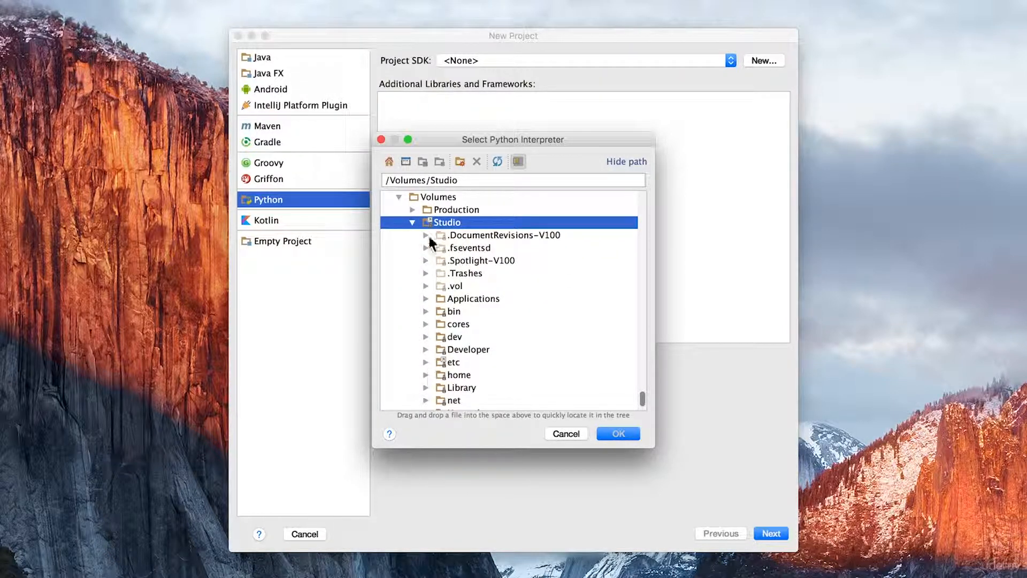
{"action": "scroll", "coordinate": [451, 236], "scroll_direction": "down", "scroll_amount": 2}
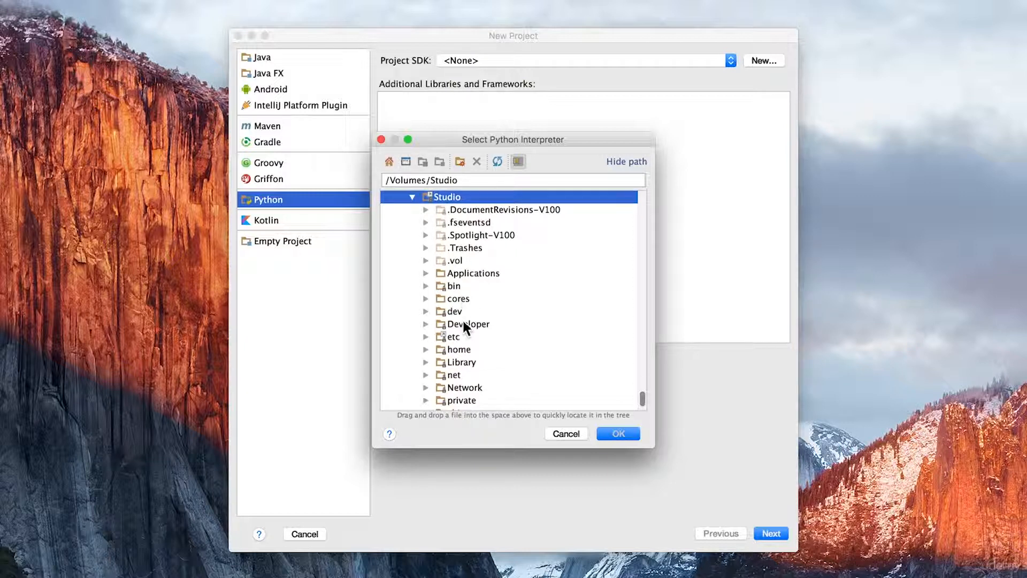
Within the Studio volume, expand Library, Frameworks and Python.framework.
{"action": "double_click", "coordinate": [456, 362]}
{"action": "scroll", "coordinate": [465, 361], "scroll_direction": "down", "scroll_amount": 3}
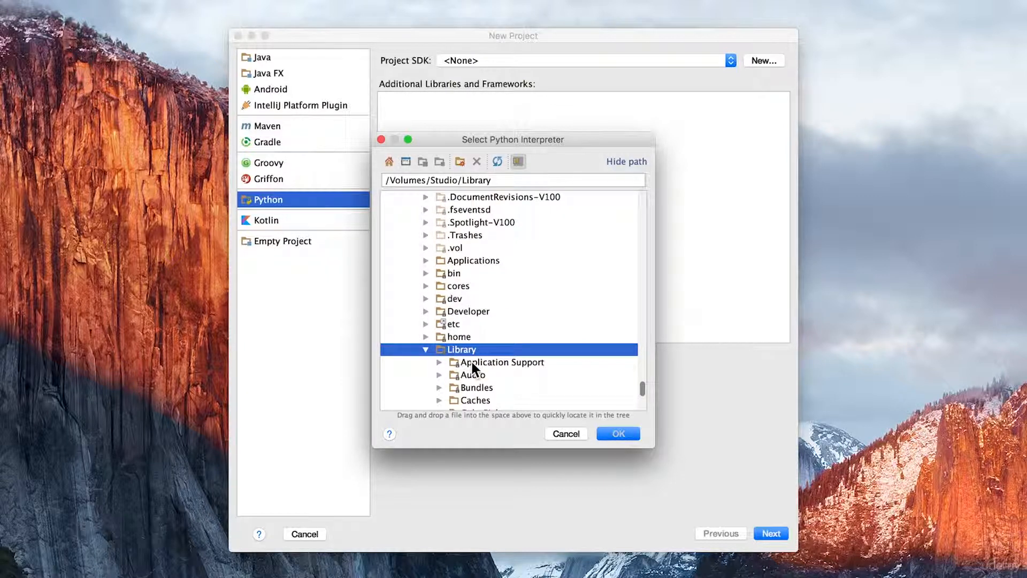
{"action": "scroll", "coordinate": [472, 364], "scroll_direction": "down", "scroll_amount": 11}
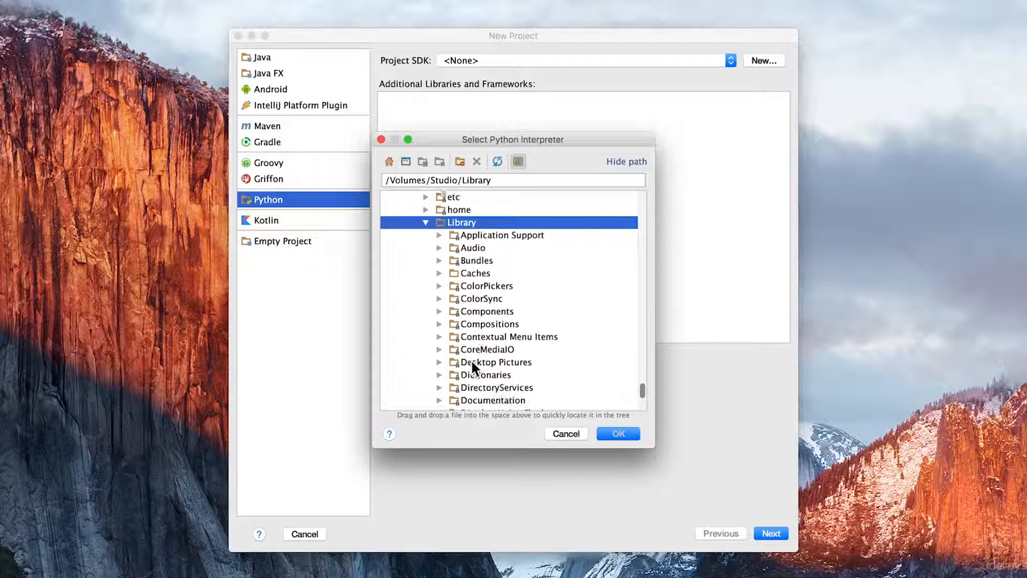
{"action": "scroll", "coordinate": [482, 372], "scroll_direction": "down", "scroll_amount": 3}
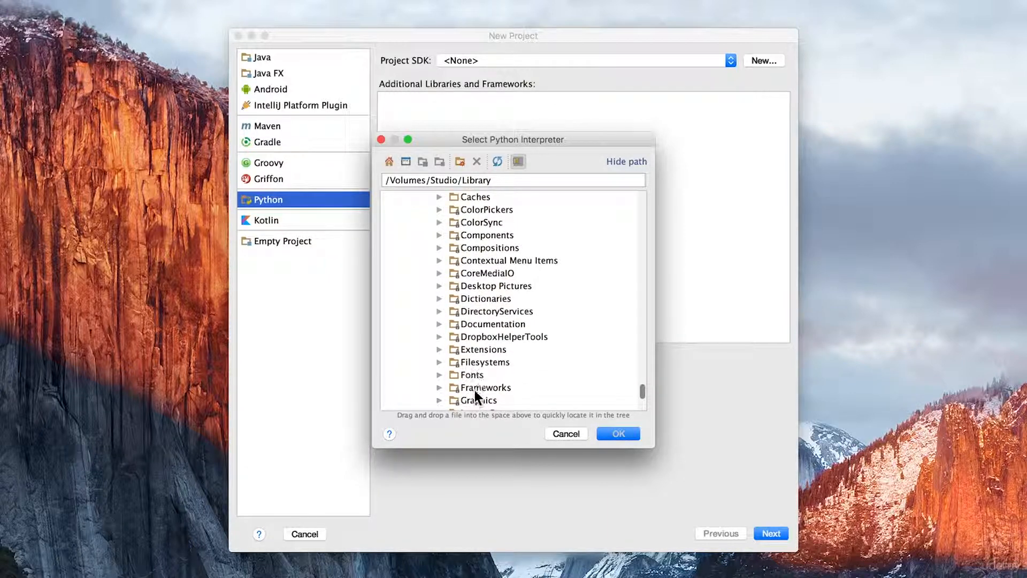
{"action": "double_click", "coordinate": [470, 387]}
{"action": "scroll", "coordinate": [488, 371], "scroll_direction": "down", "scroll_amount": 5}
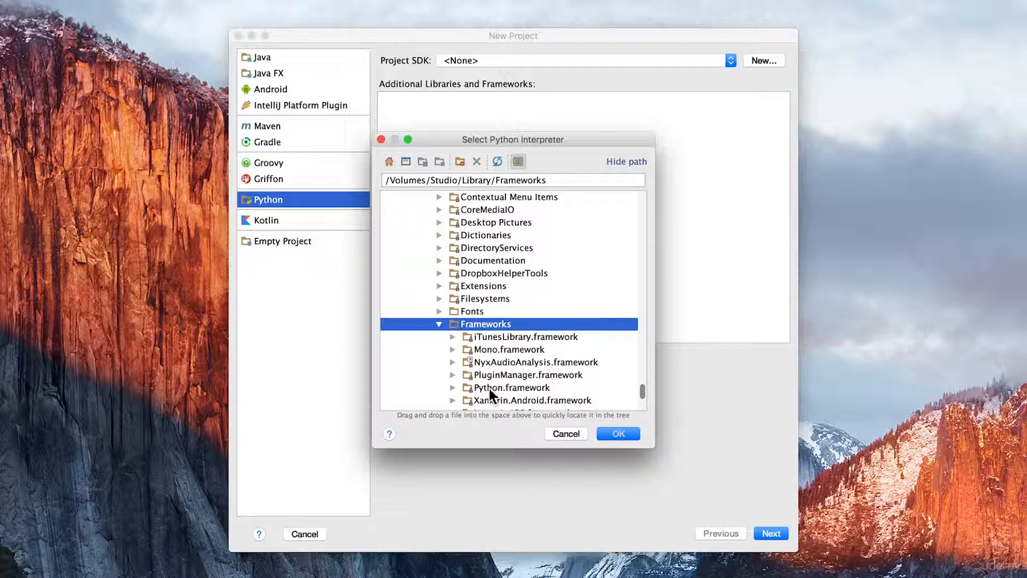
{"action": "double_click", "coordinate": [492, 387]}
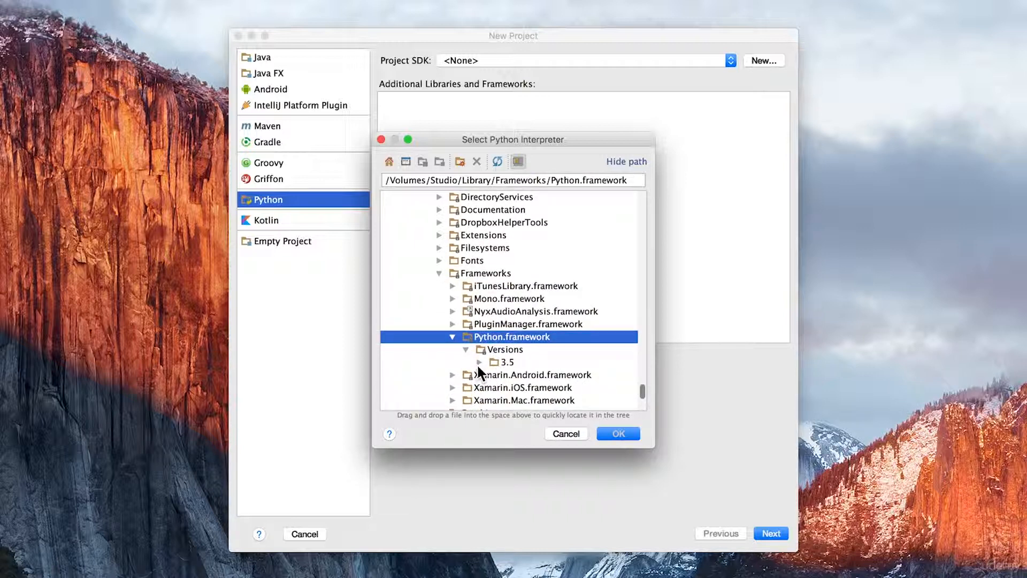
Choose python3.5 from the Versions/3.5/bin folder as the project's Python interpreter.
{"action": "left_click", "coordinate": [478, 361]}
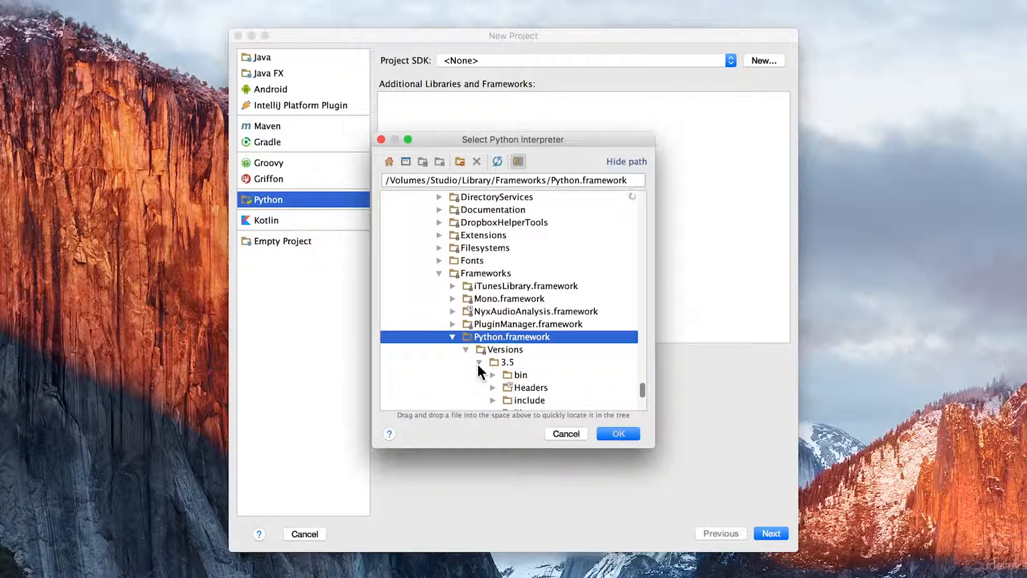
{"action": "scroll", "coordinate": [497, 367], "scroll_direction": "down", "scroll_amount": 2}
{"action": "scroll", "coordinate": [499, 369], "scroll_direction": "down", "scroll_amount": 1}
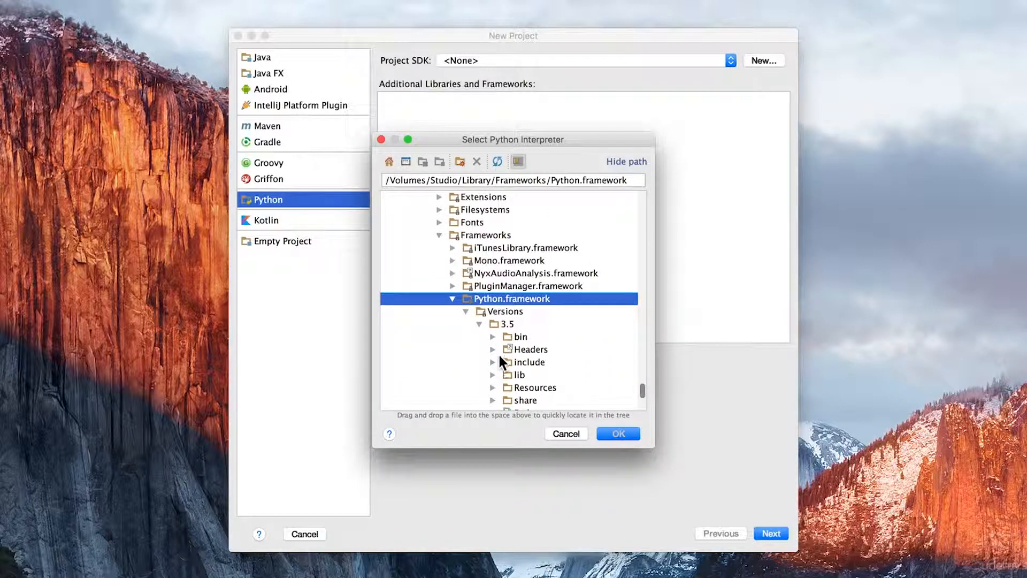
{"action": "left_click", "coordinate": [504, 323]}
{"action": "scroll", "coordinate": [496, 349], "scroll_direction": "down", "scroll_amount": 2}
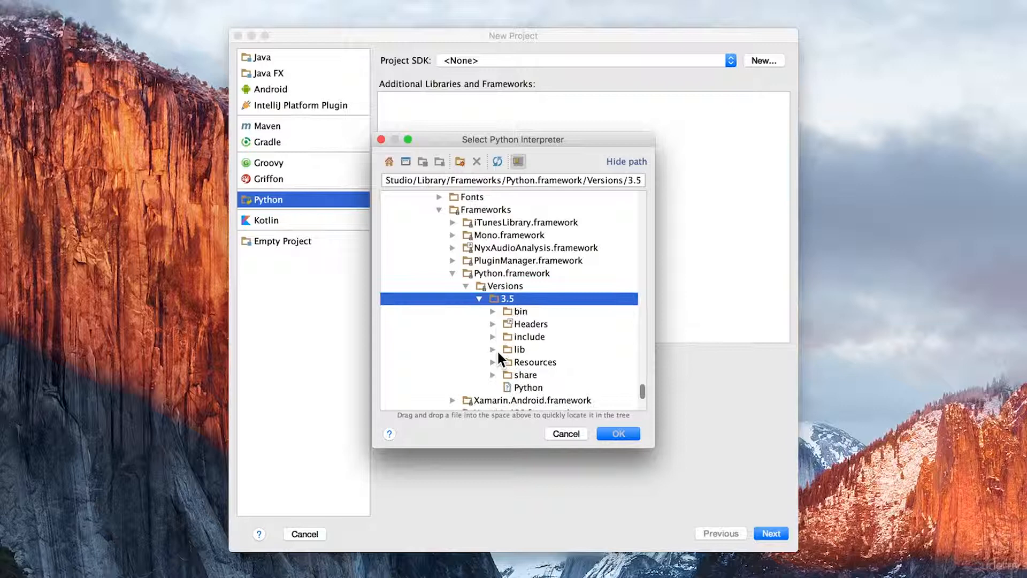
{"action": "left_click", "coordinate": [491, 311]}
{"action": "scroll", "coordinate": [561, 361], "scroll_direction": "down", "scroll_amount": 5}
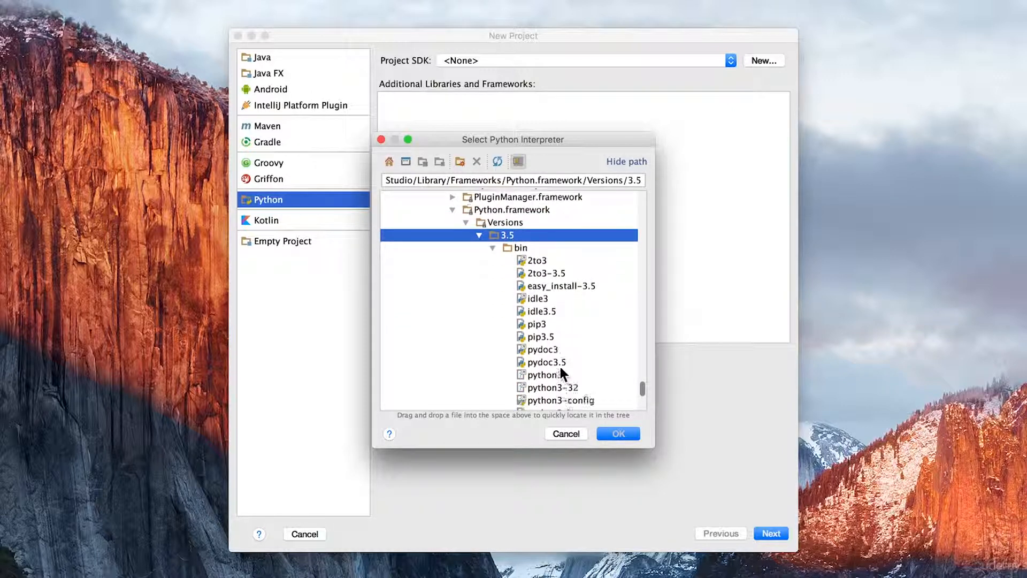
{"action": "scroll", "coordinate": [560, 368], "scroll_direction": "down", "scroll_amount": 2}
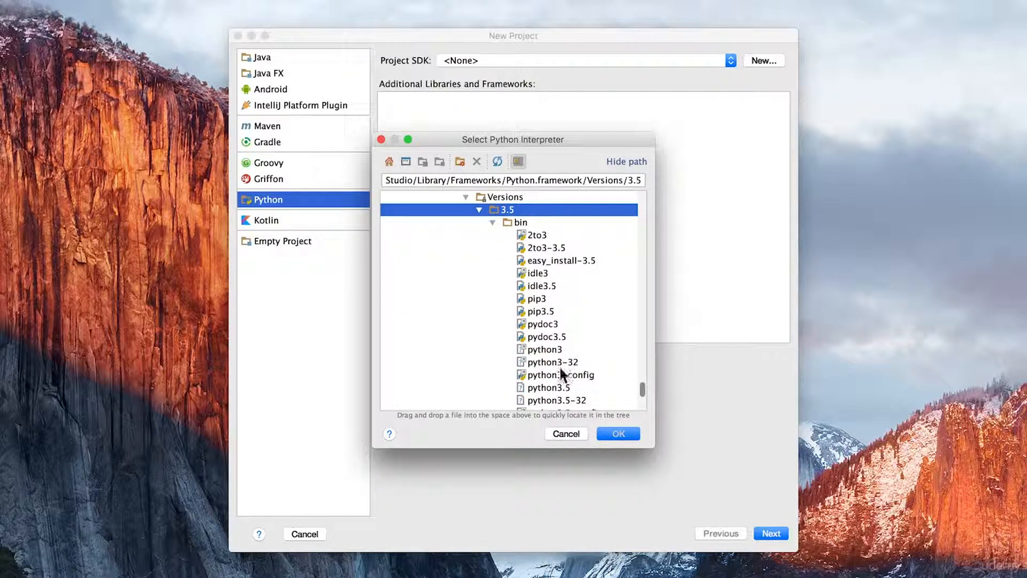
{"action": "left_click", "coordinate": [541, 387]}
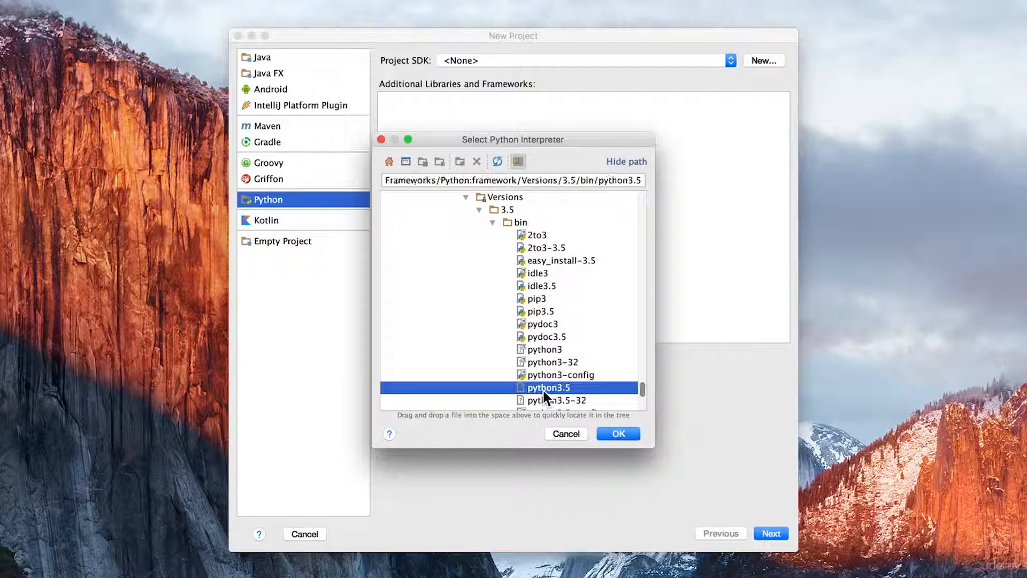
{"action": "left_click", "coordinate": [619, 434]}
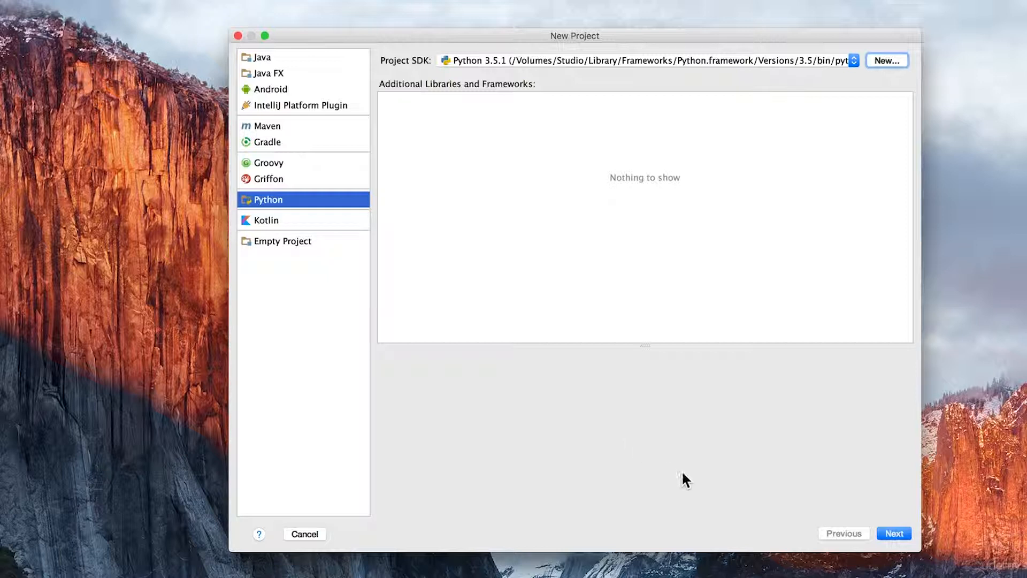
Name the project HelloWorld, finish creating it in ~/IdeaProjects/HelloWorld, and dismiss the startup tip.
{"action": "left_click", "coordinate": [892, 534]}
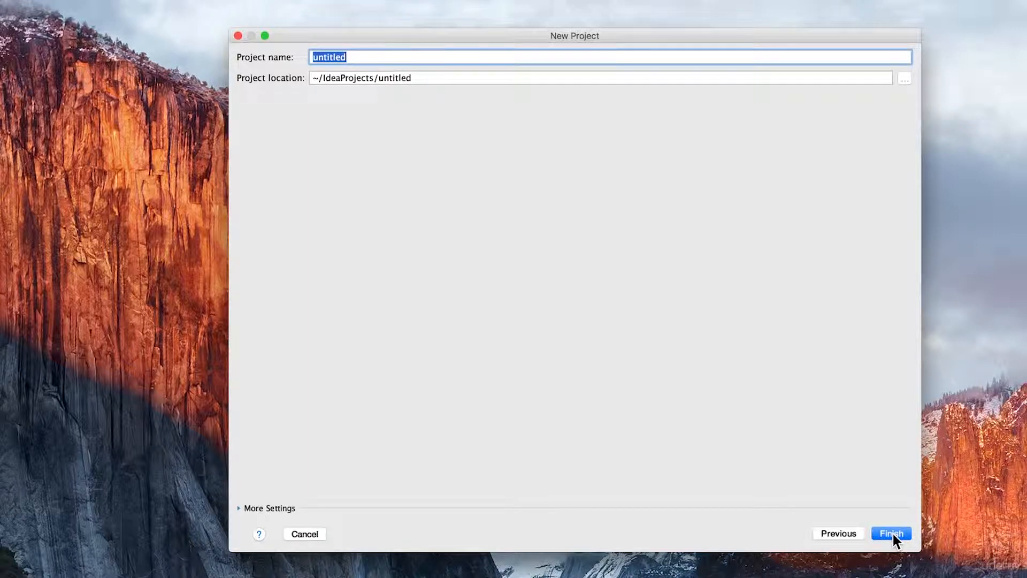
{"action": "type", "text": "HelloWorld"}
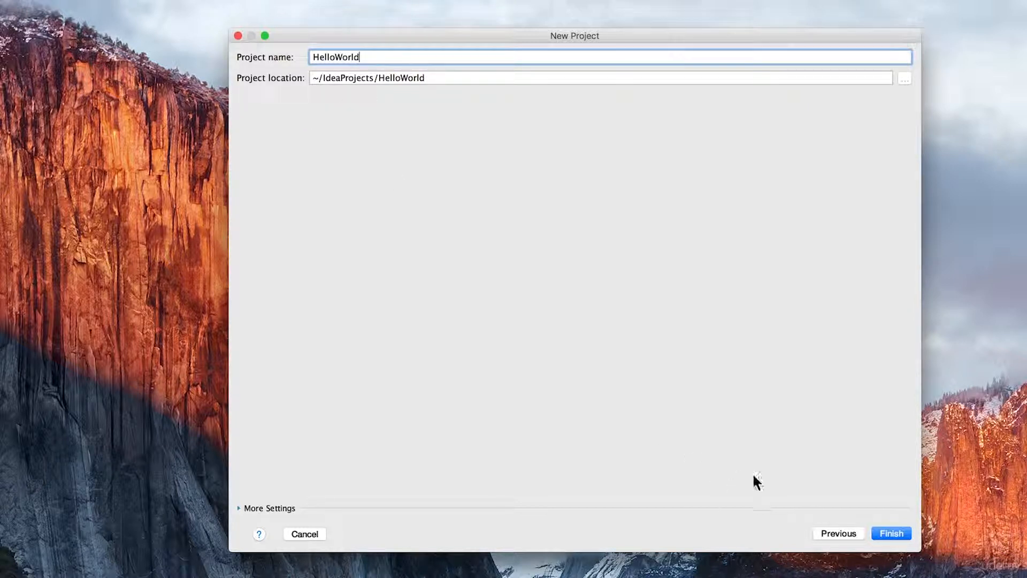
{"action": "left_click", "coordinate": [889, 533]}
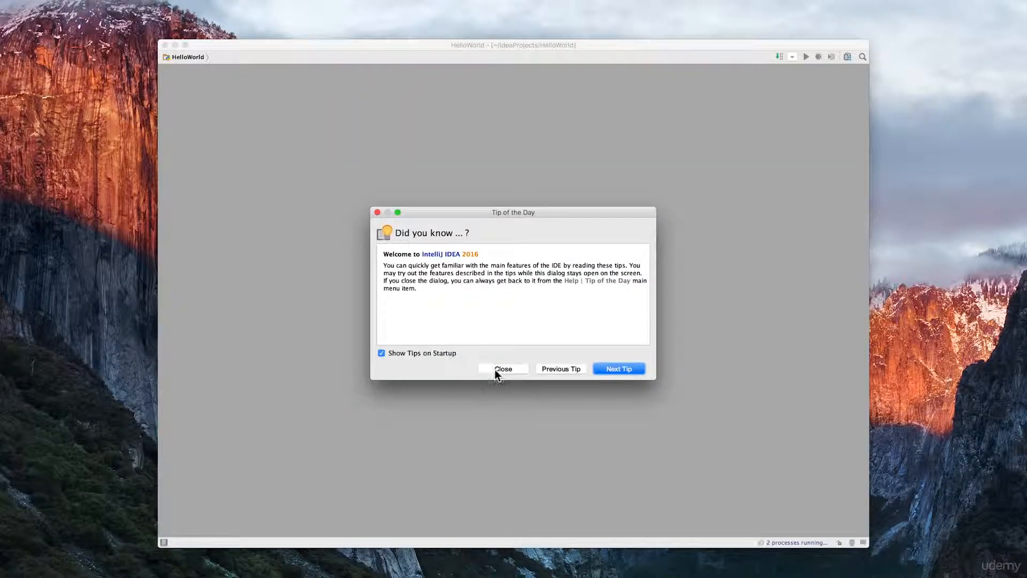
{"action": "left_click", "coordinate": [496, 369]}
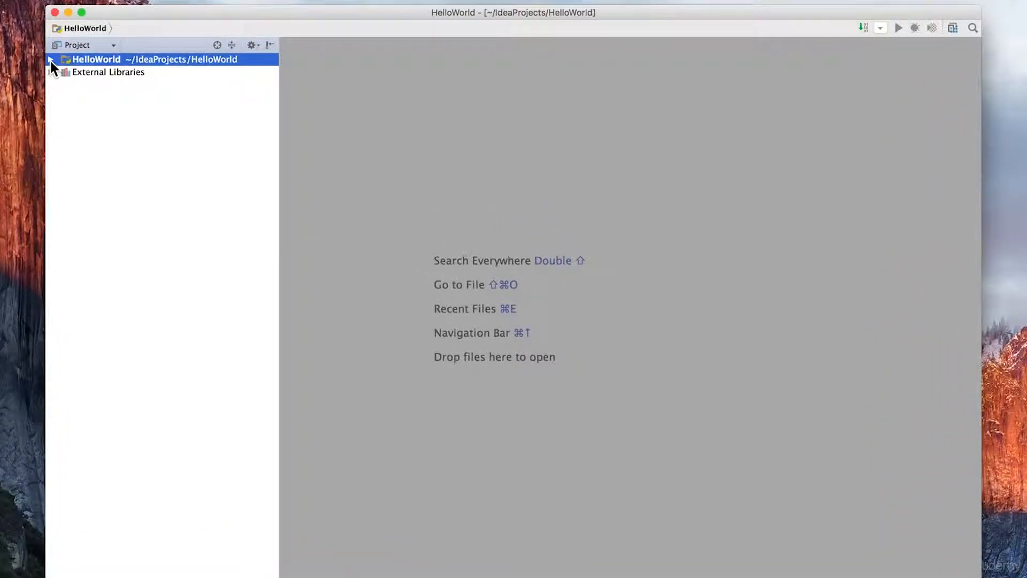
Expand the HelloWorld project and add a new Python file named helloworld to it.
{"action": "left_click", "coordinate": [50, 59]}
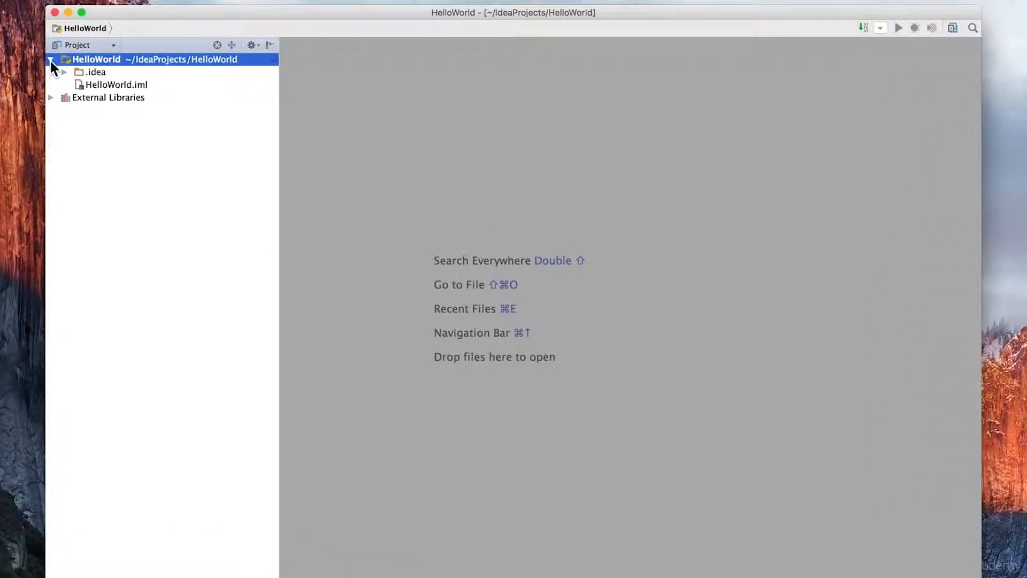
{"action": "right_click", "coordinate": [124, 60]}
{"action": "mouse_move", "coordinate": [236, 66]}
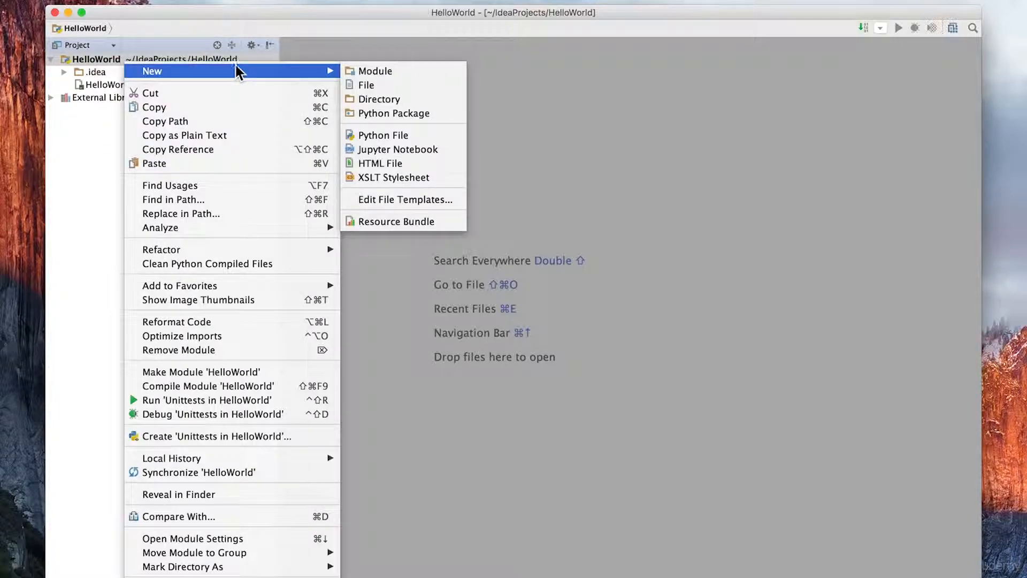
{"action": "left_click", "coordinate": [398, 136]}
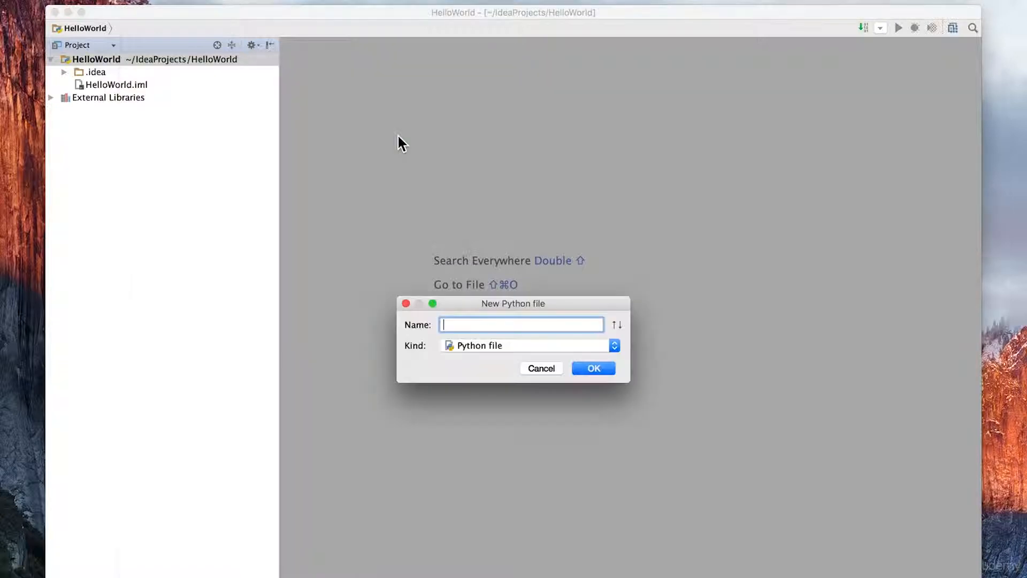
{"action": "type", "text": "helloworld"}
{"action": "left_click", "coordinate": [596, 369]}
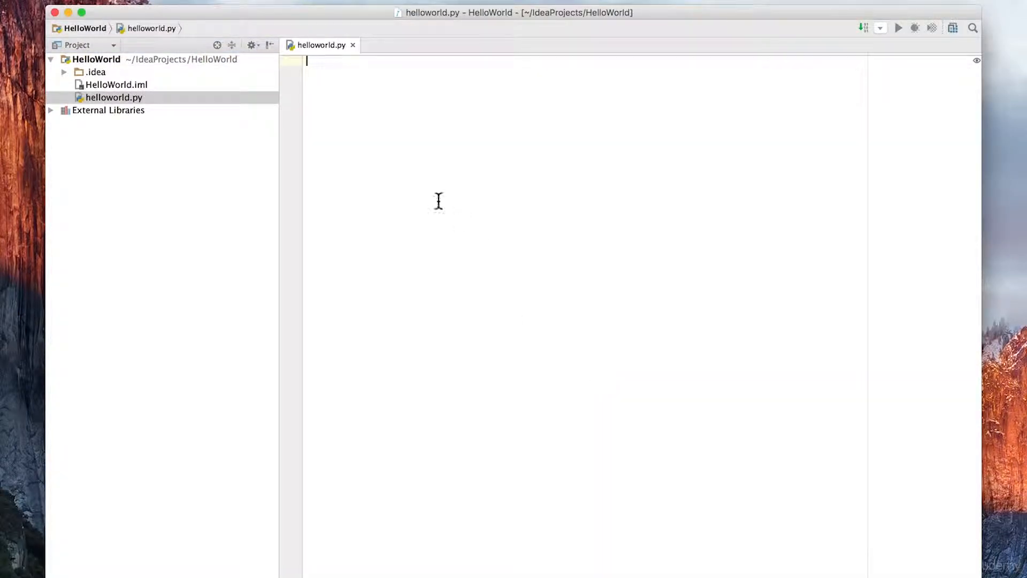
Write print("hello world") in helloworld.py and run the file.
{"action": "type", "text": "print("}
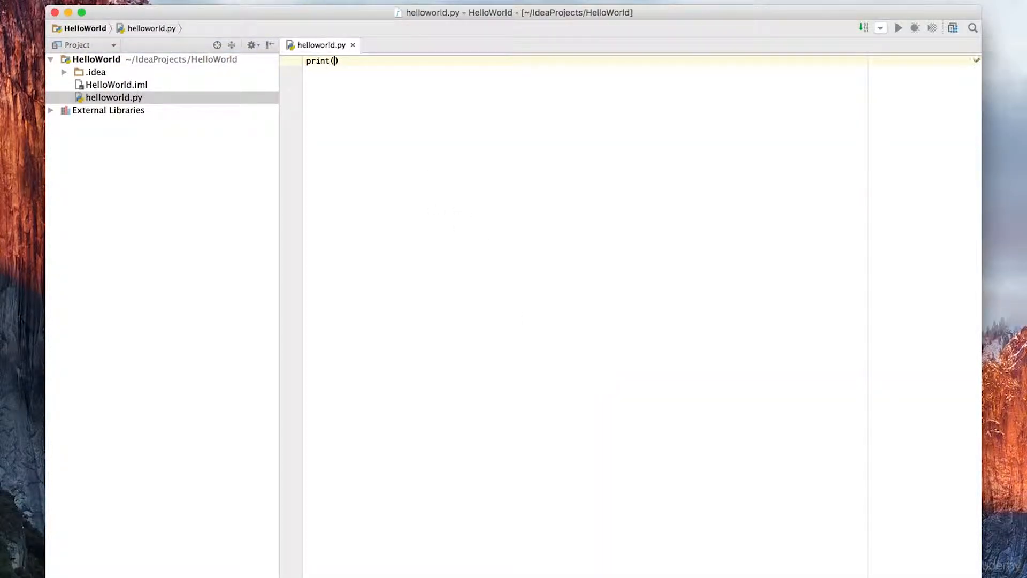
{"action": "type", "text": "\"hello world\")"}
{"action": "key", "text": "Return"}
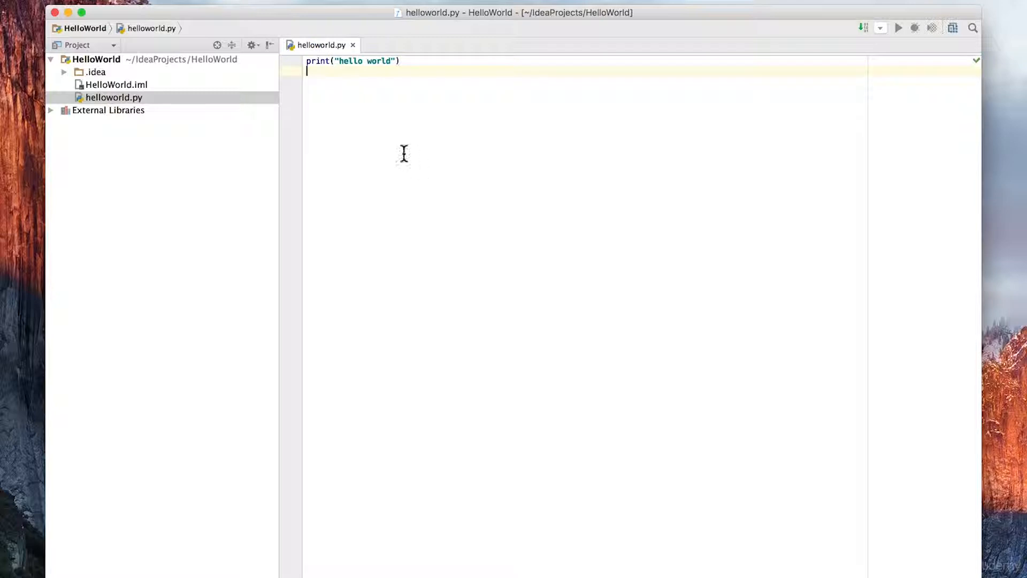
{"action": "right_click", "coordinate": [445, 118]}
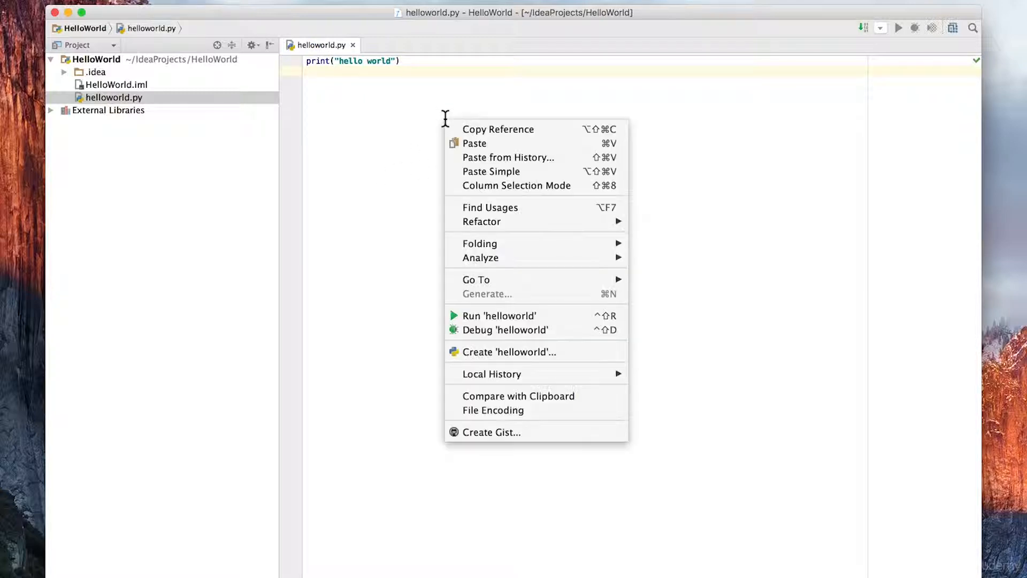
{"action": "left_click", "coordinate": [490, 315]}
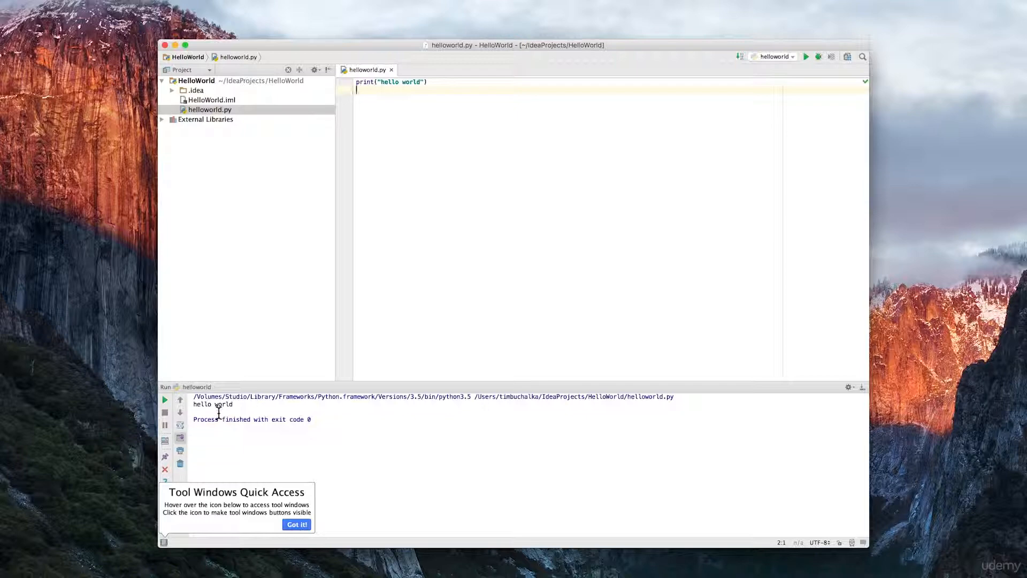
Close the HelloWorld project and remove it from the welcome screen's recent projects.
{"action": "left_click", "coordinate": [164, 46]}
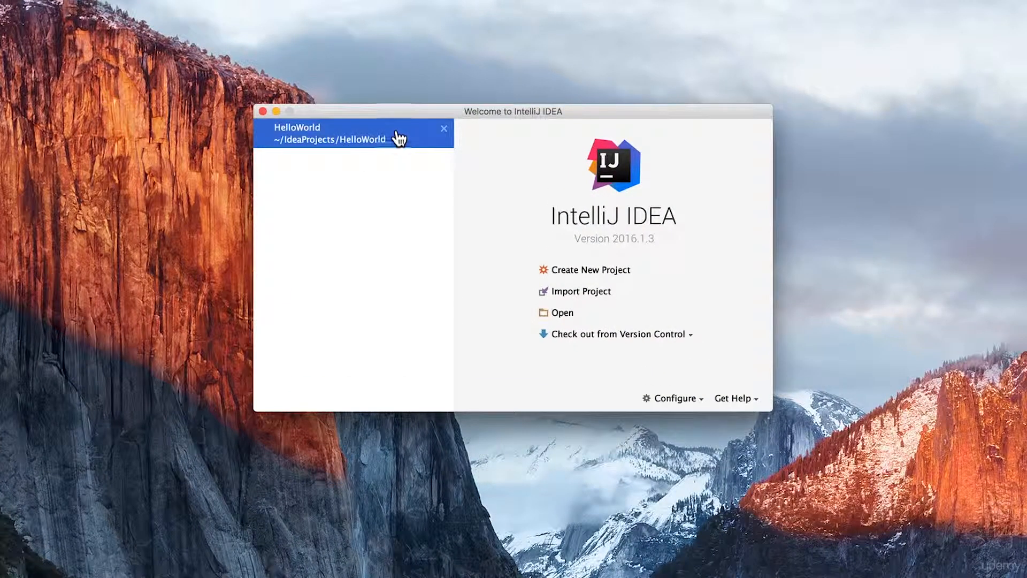
{"action": "right_click", "coordinate": [301, 68]}
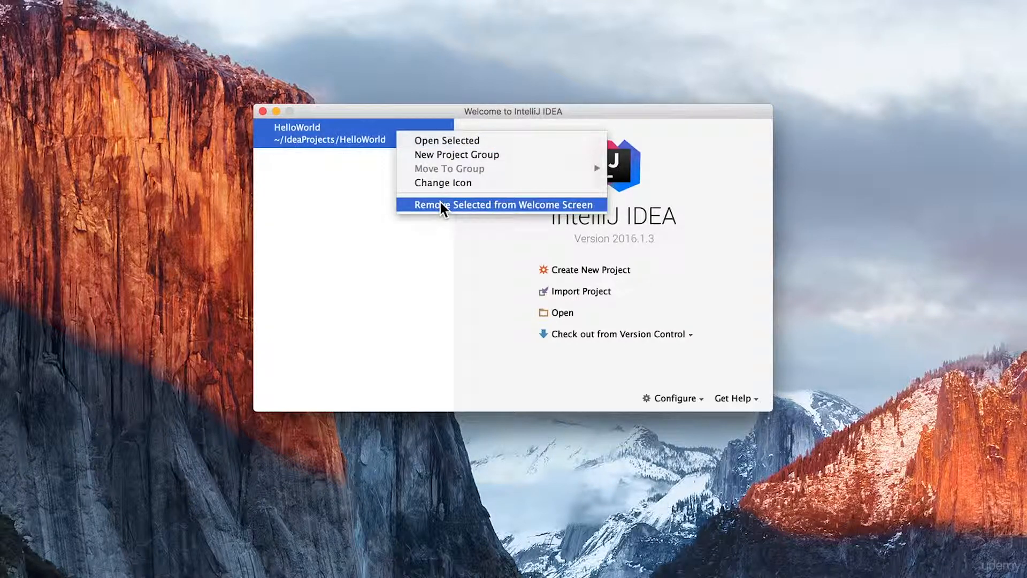
{"action": "left_click", "coordinate": [441, 205]}
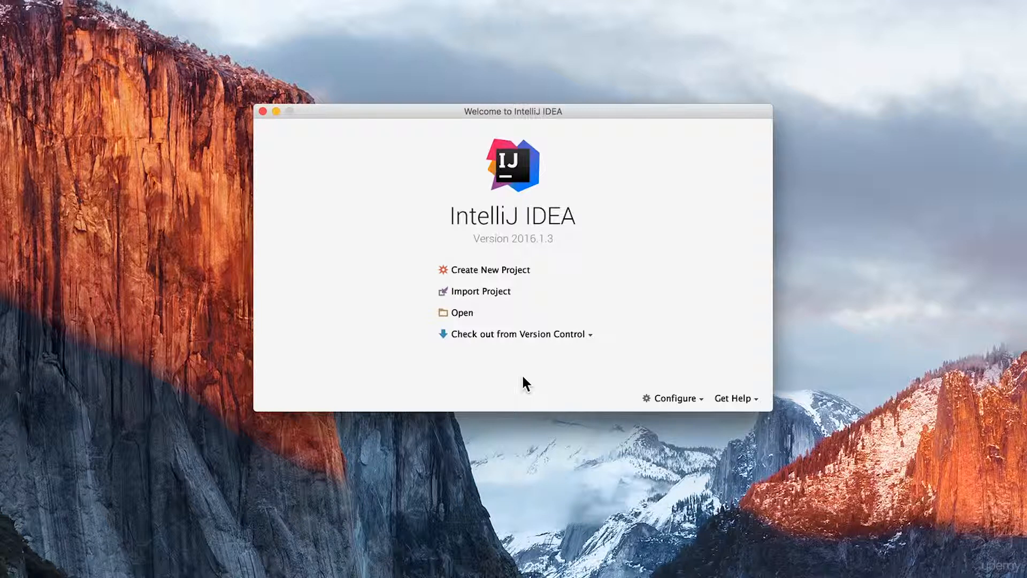
Turn on line numbers in the default editor appearance preferences, then apply and save the change.
{"action": "left_click", "coordinate": [663, 398]}
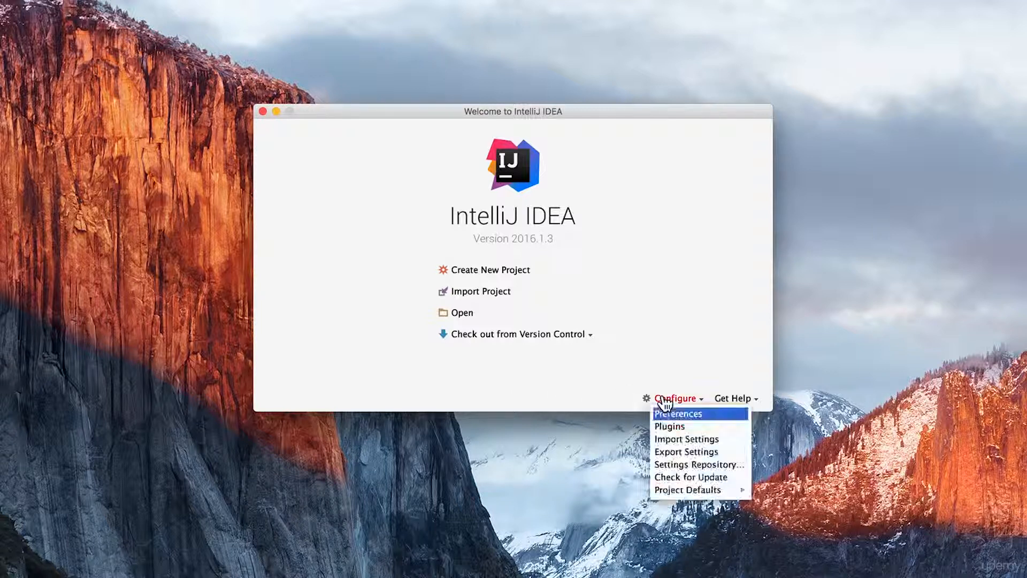
{"action": "left_click", "coordinate": [705, 415]}
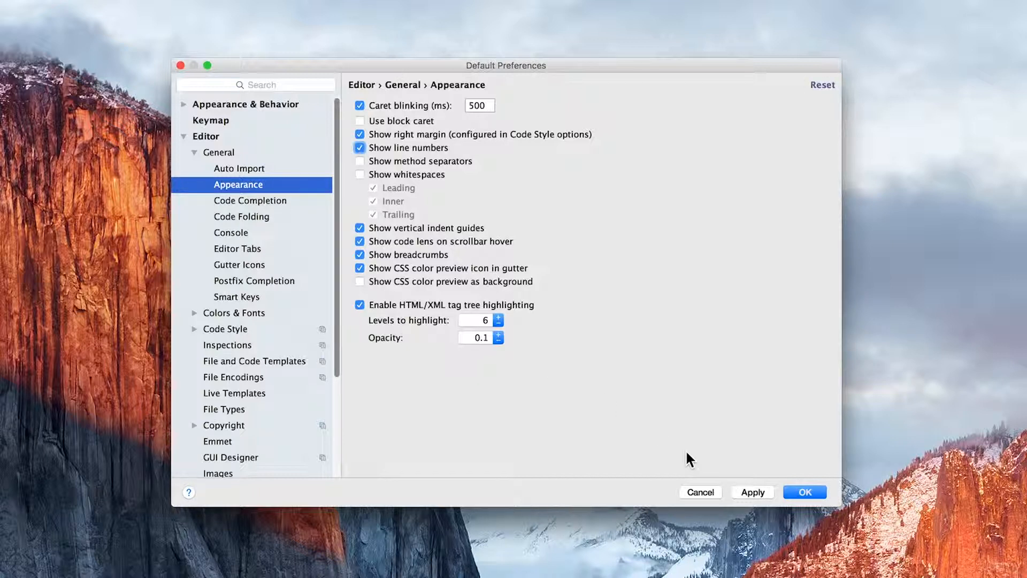
{"action": "left_click", "coordinate": [750, 489]}
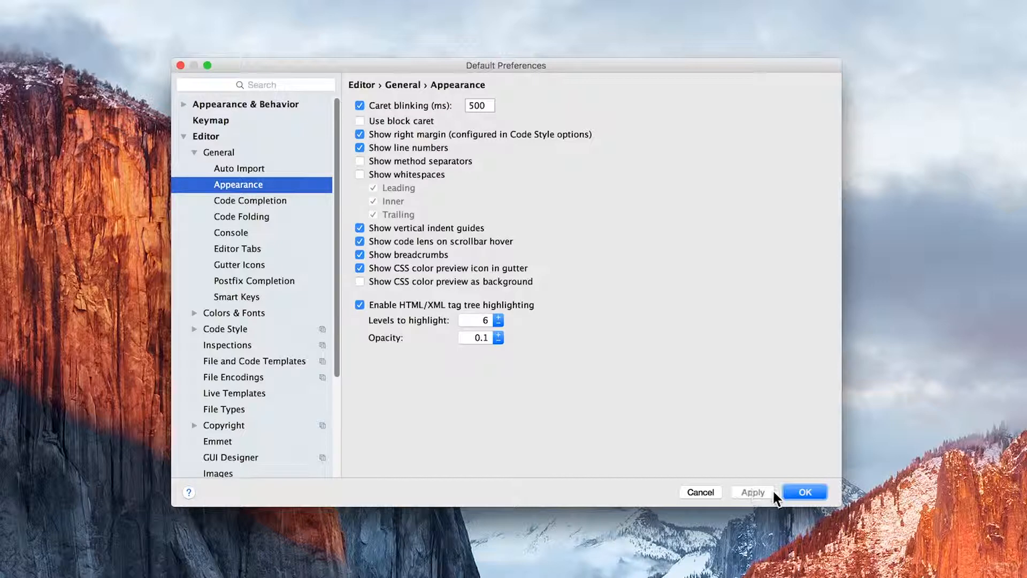
{"action": "left_click", "coordinate": [805, 491]}
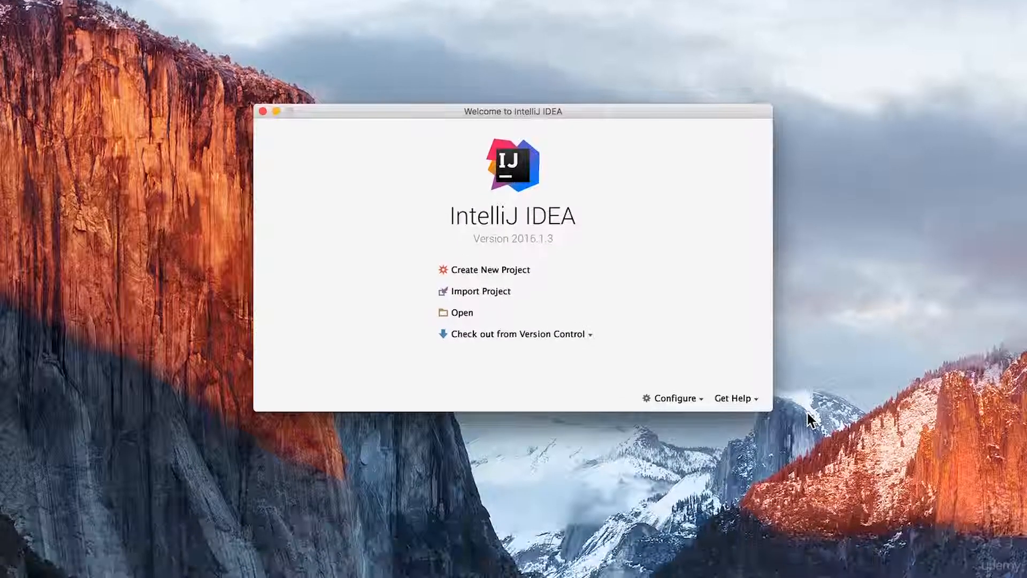